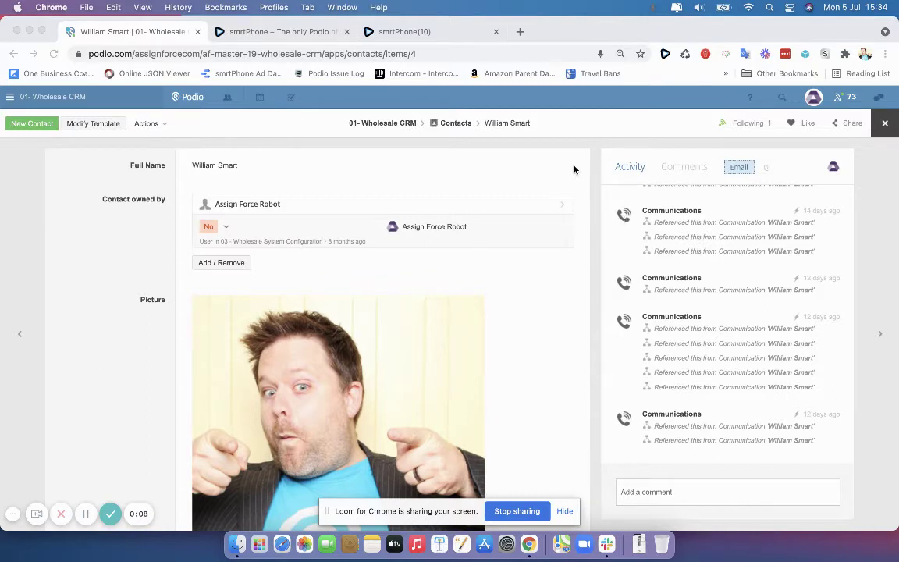
Finalize the previous outbound call in the smrtPhone extension with the Answered outcome
click(665, 54)
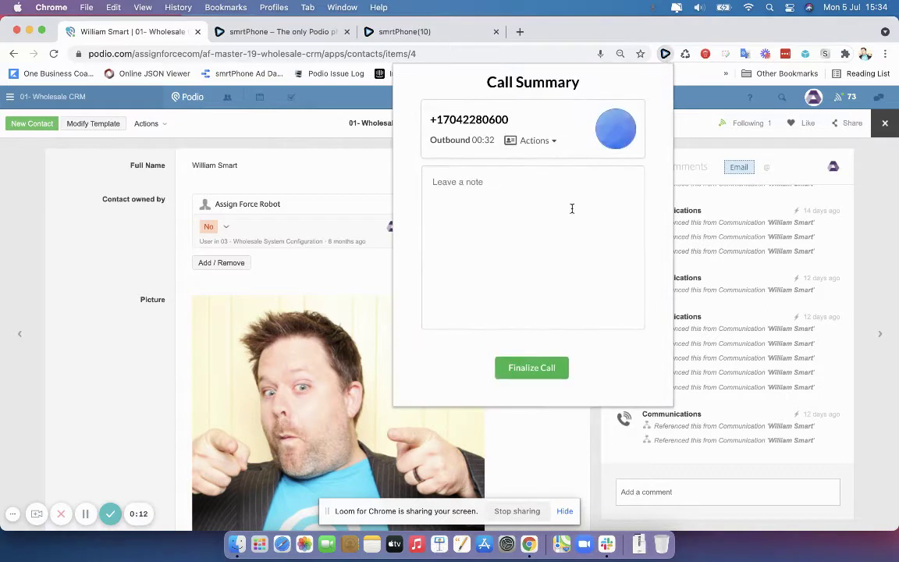
click(533, 369)
click(526, 321)
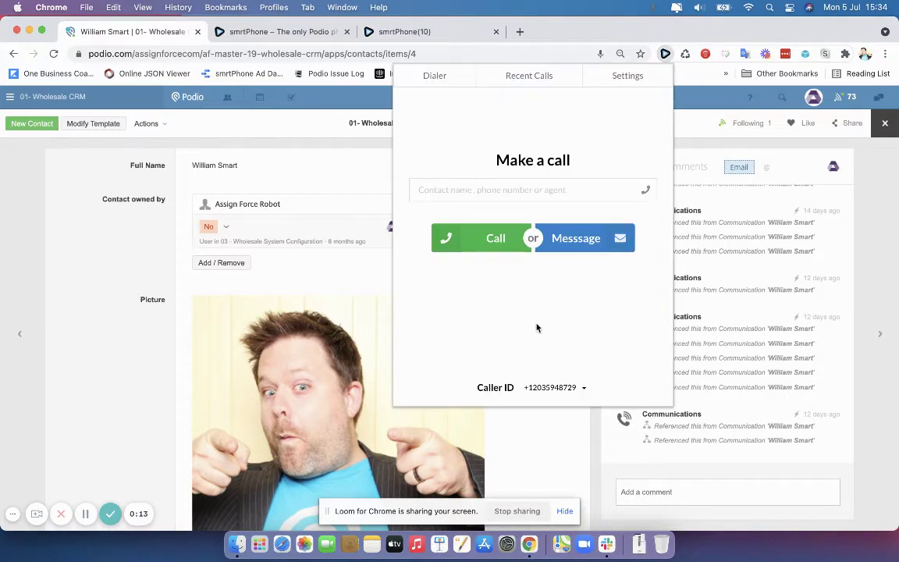
Switch Click to Call to the phone option in the smrtPhone extension's settings and look over the open smrtPhone pages
click(612, 75)
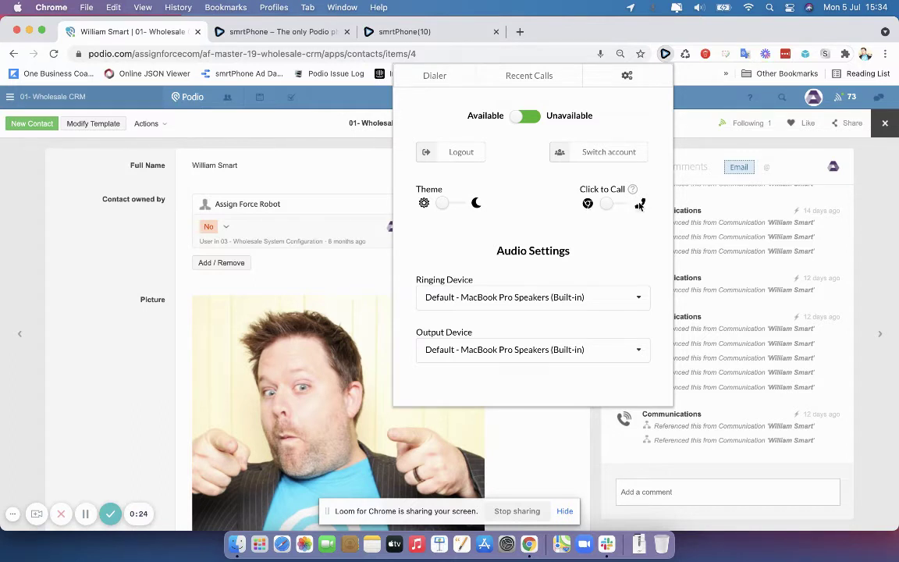
click(629, 205)
click(381, 34)
click(130, 31)
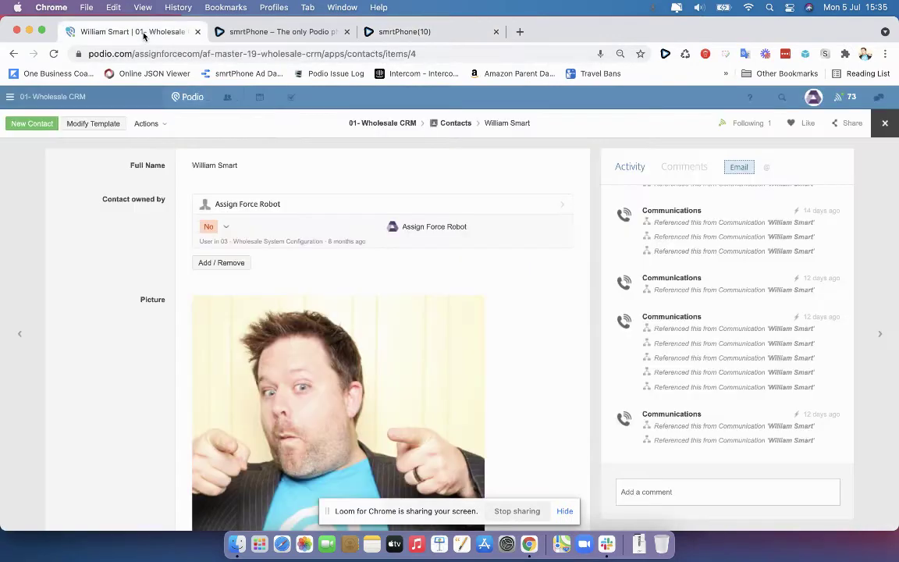
click(281, 31)
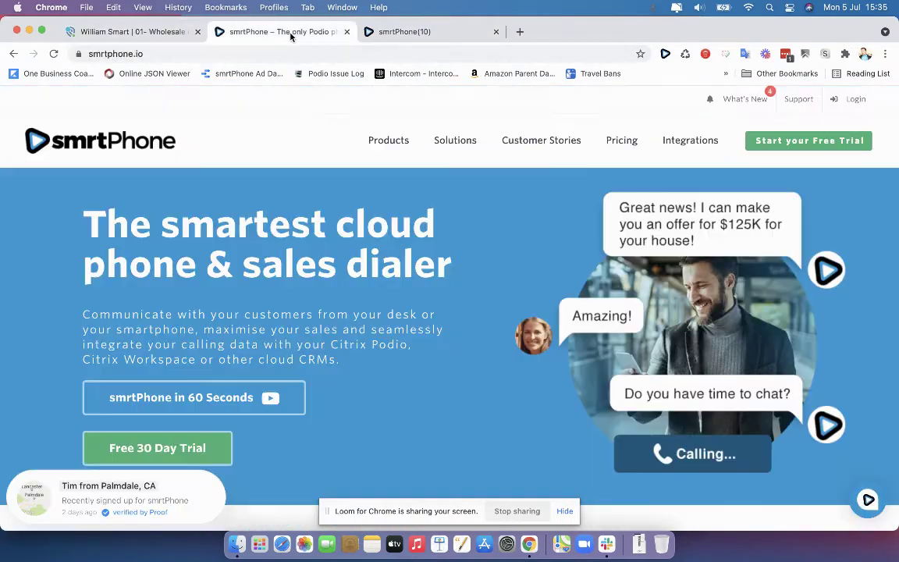
click(168, 31)
Set Click to Call to the Chrome option in the smrtPhone extension's settings and reload the contact page
click(665, 53)
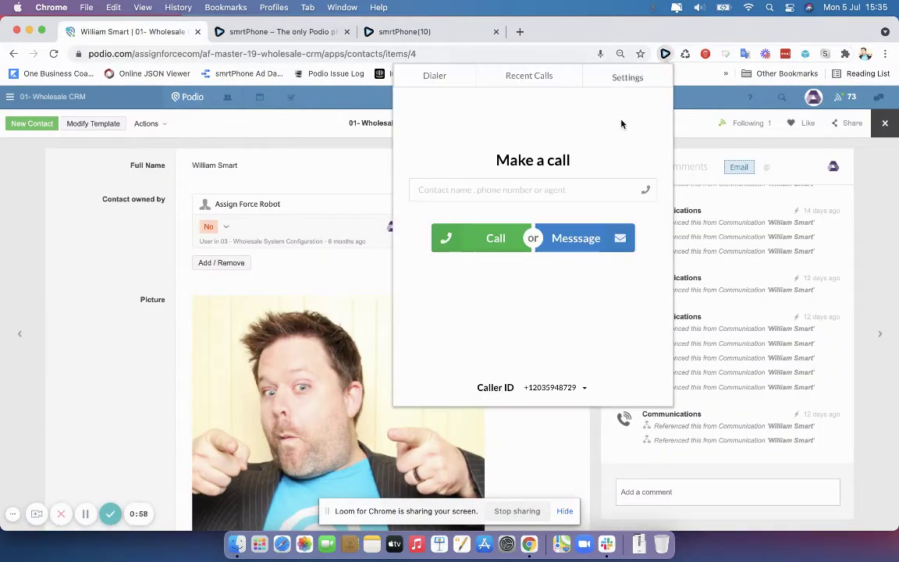
click(627, 75)
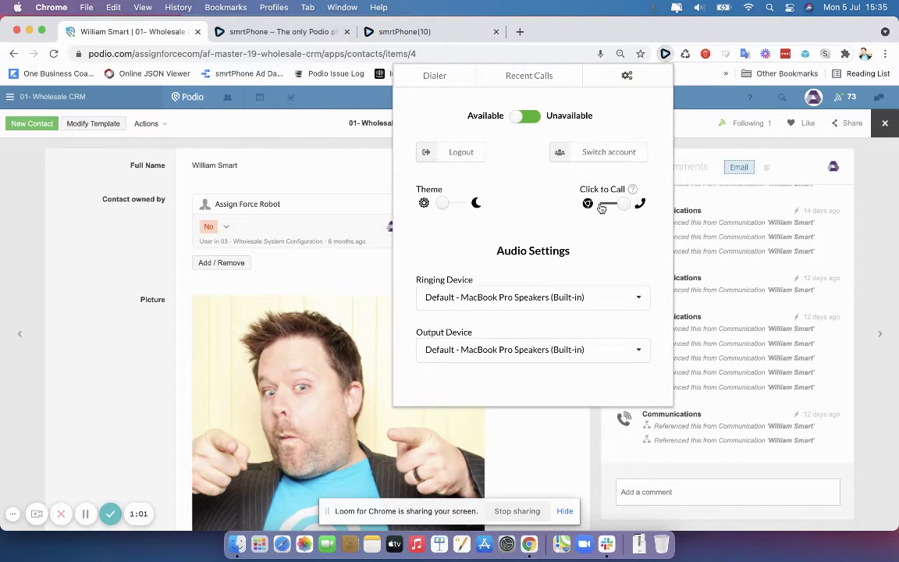
click(603, 204)
click(149, 211)
key(super+r)
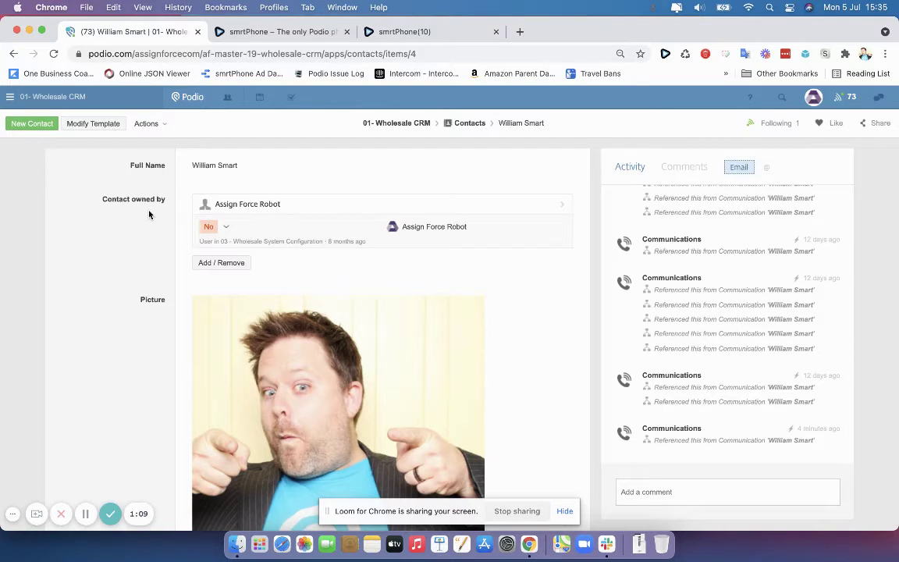
Call the contact's mobile number from the Phone Numbers field with smrtPhone
scroll(149, 215, down, 2)
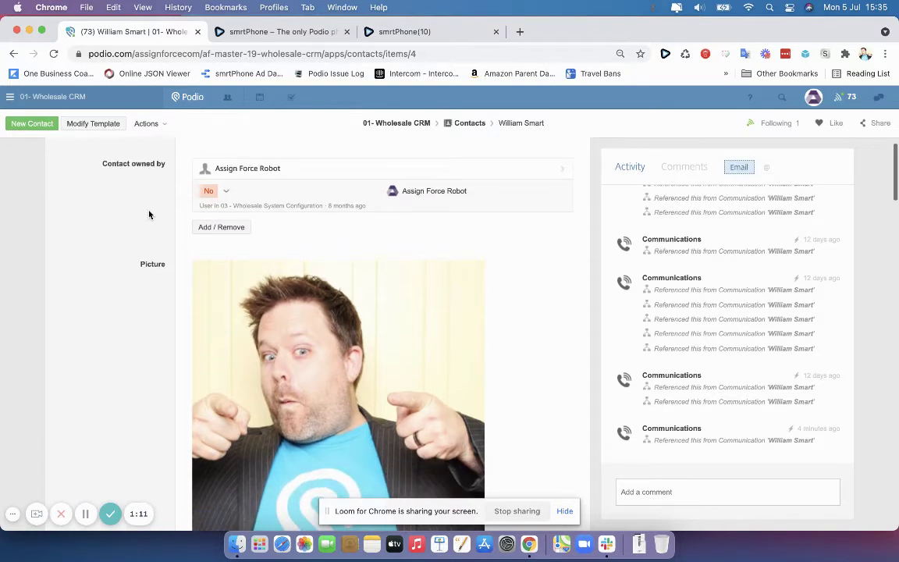
scroll(148, 215, down, 3)
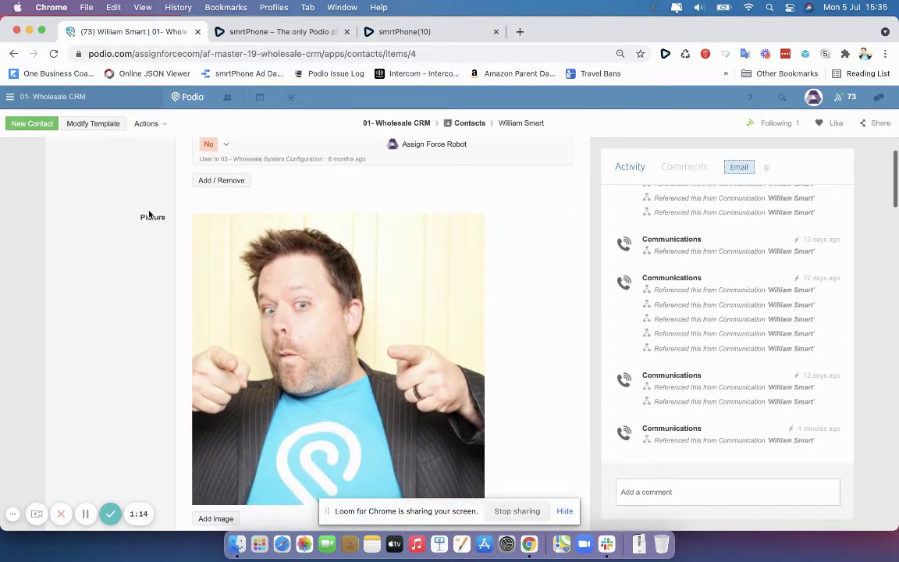
scroll(149, 214, down, 1)
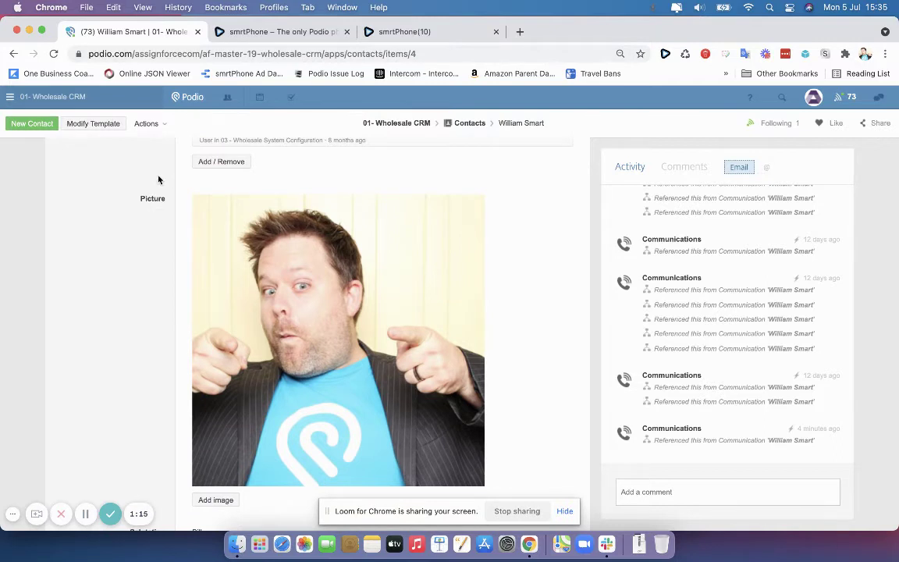
scroll(158, 180, down, 1)
scroll(158, 180, down, 2)
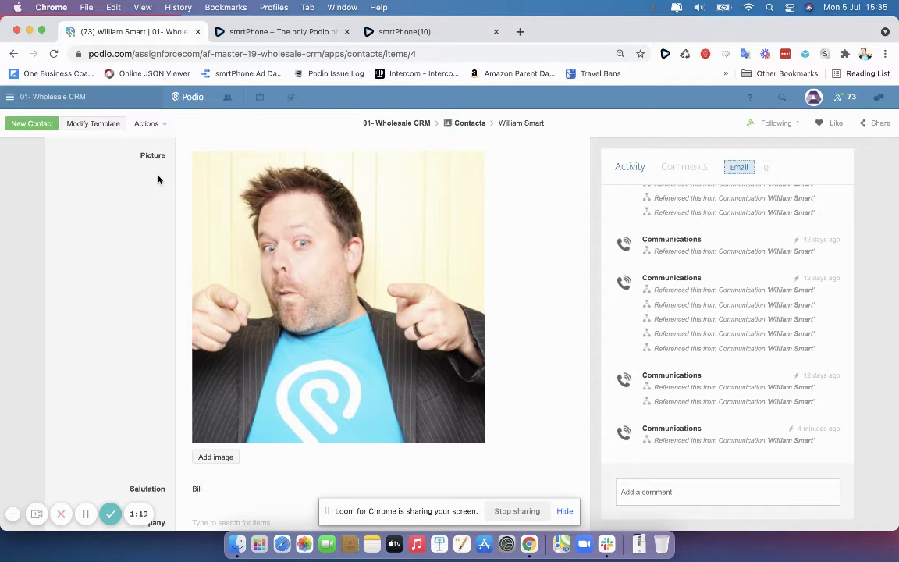
scroll(159, 180, down, 10)
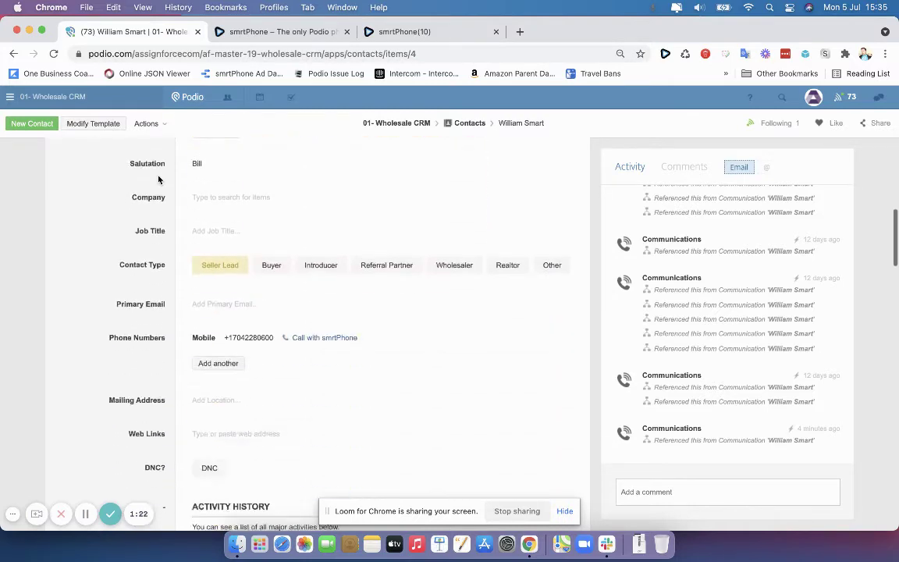
scroll(158, 181, down, 5)
scroll(328, 266, up, 4)
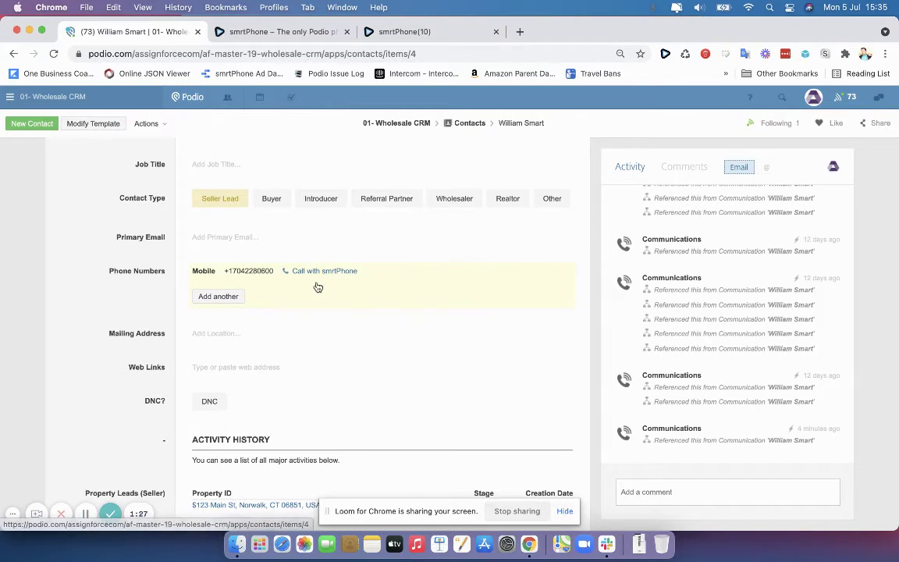
click(320, 272)
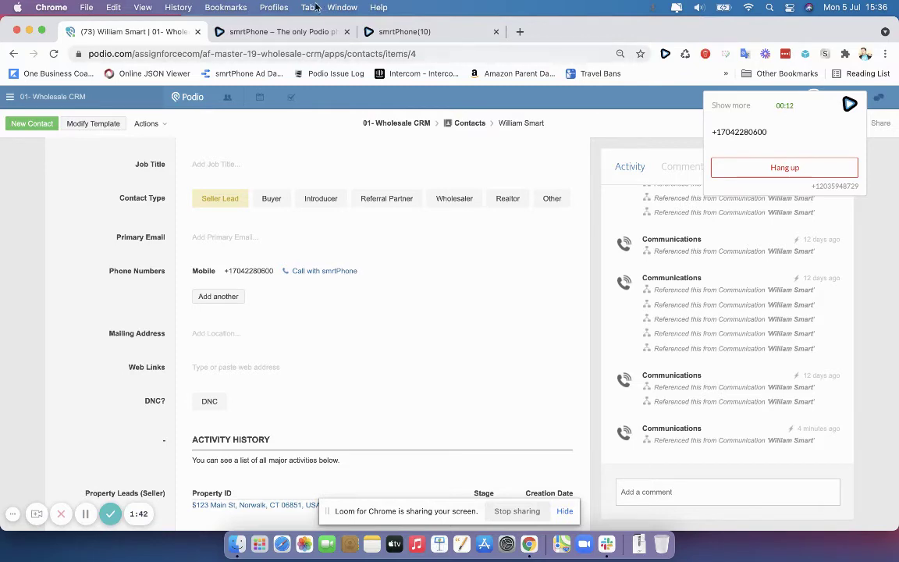
Check the active call on the smrtPhone website page, return to the contact and add the call note "as usual" in the extension's dialer
click(311, 32)
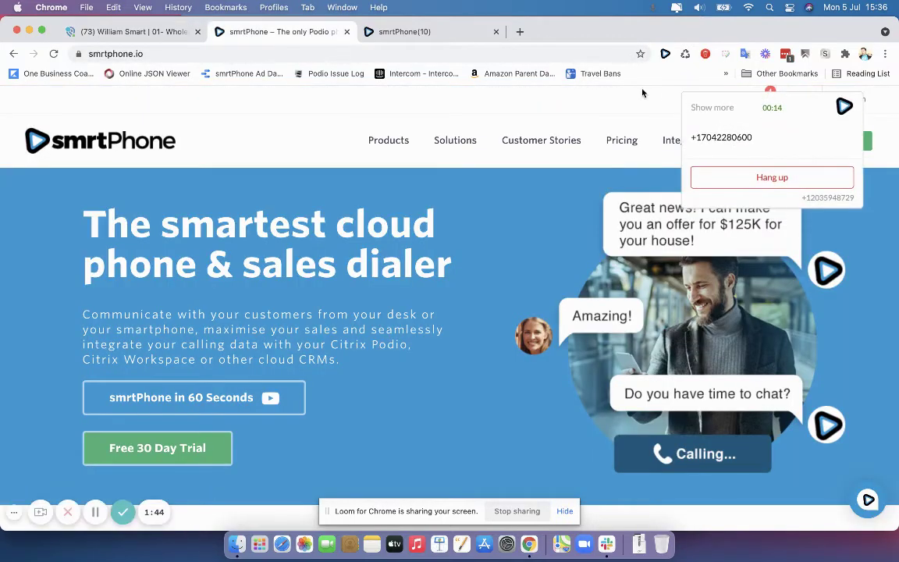
click(153, 32)
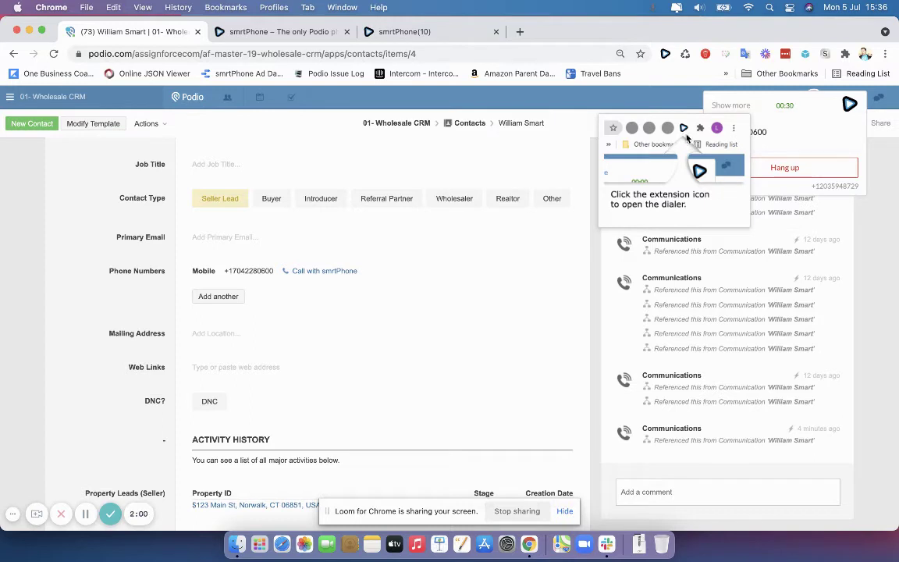
click(664, 55)
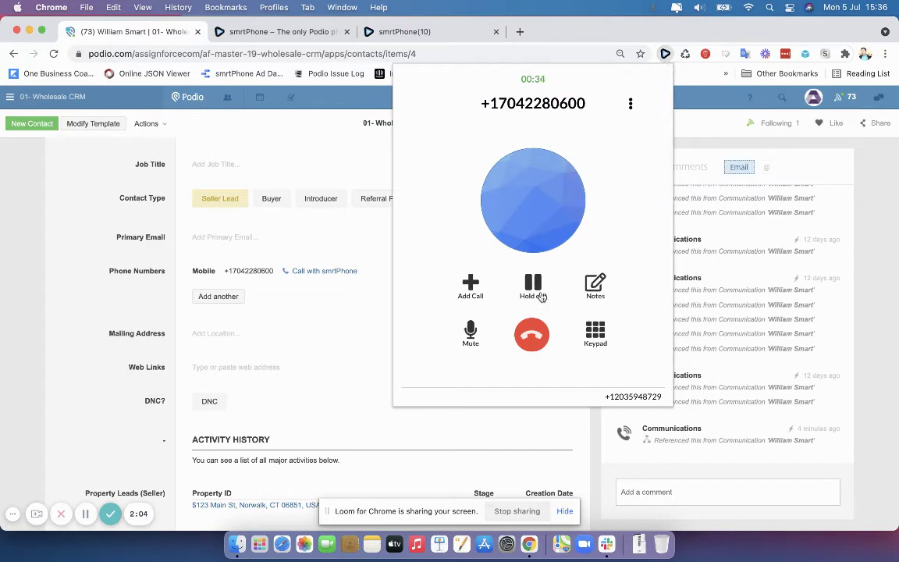
click(596, 287)
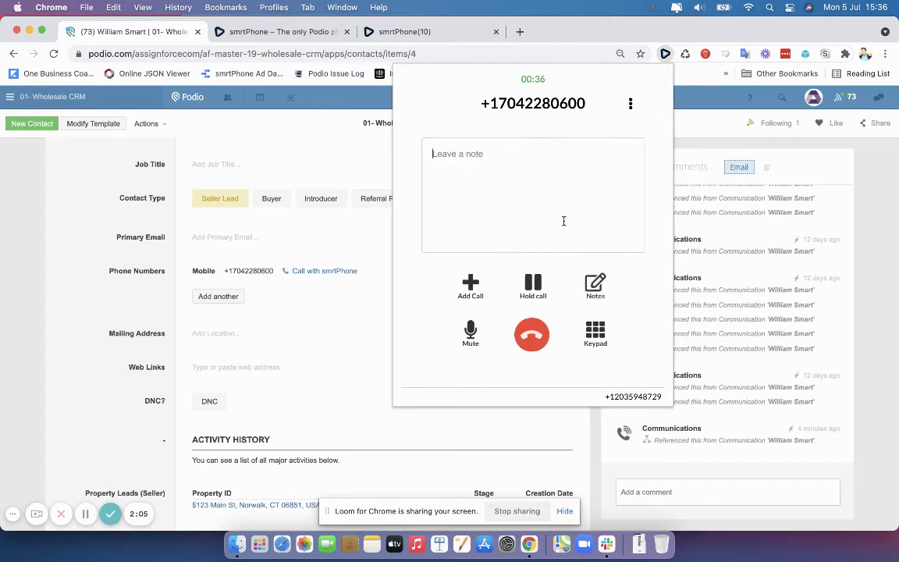
text(as usual)
Look at the active call's additional options and check that the dialer can be closed and reopened during the call
click(631, 105)
click(630, 105)
click(700, 141)
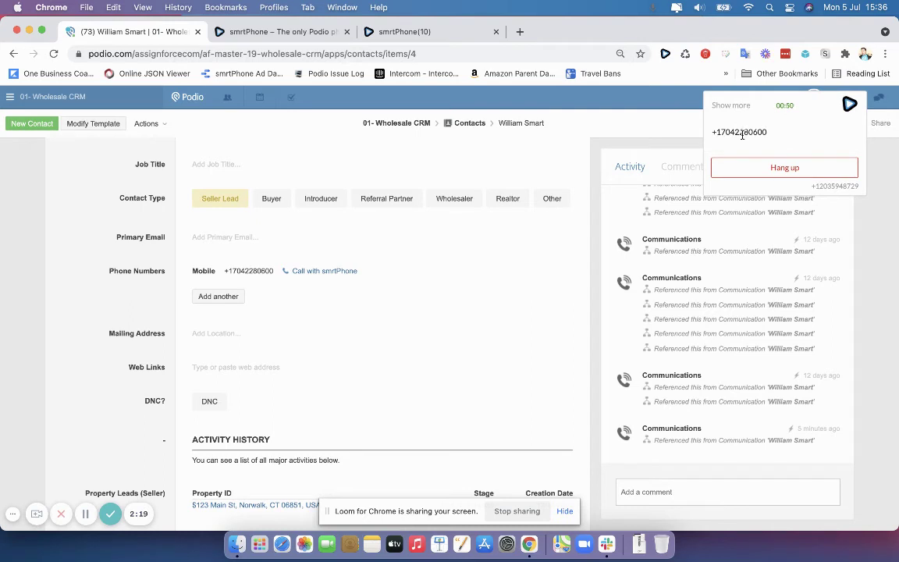
click(664, 54)
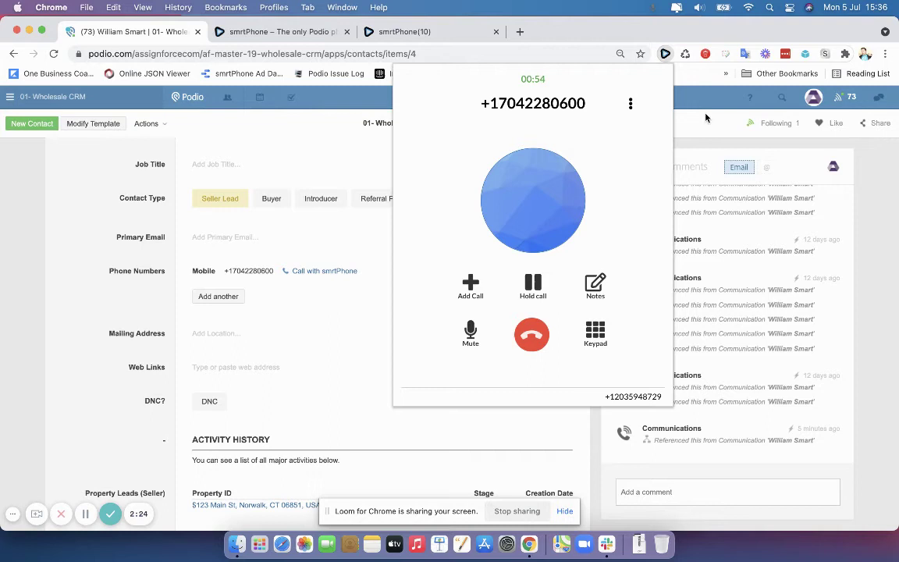
click(663, 55)
Hang up the active call and finalize it in the call summary with the Answered outcome
click(766, 168)
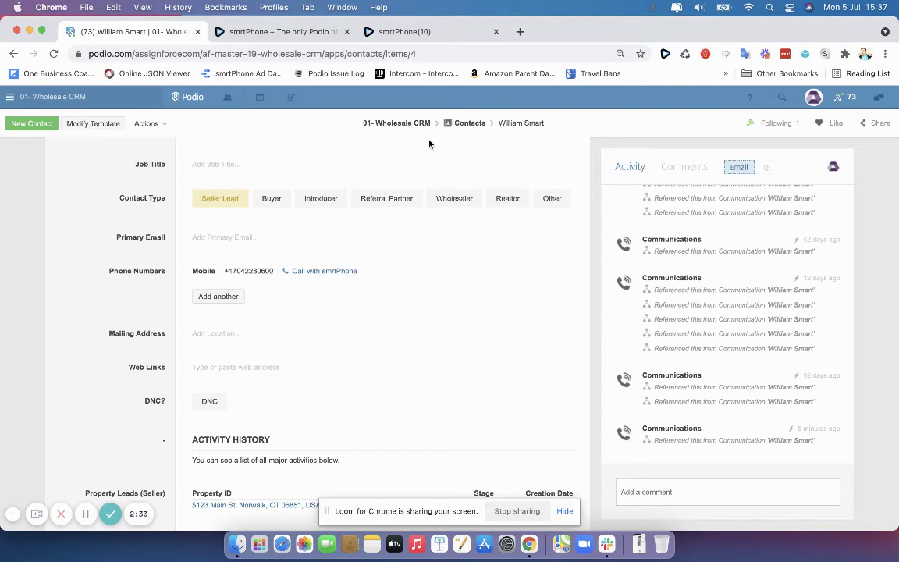
click(665, 53)
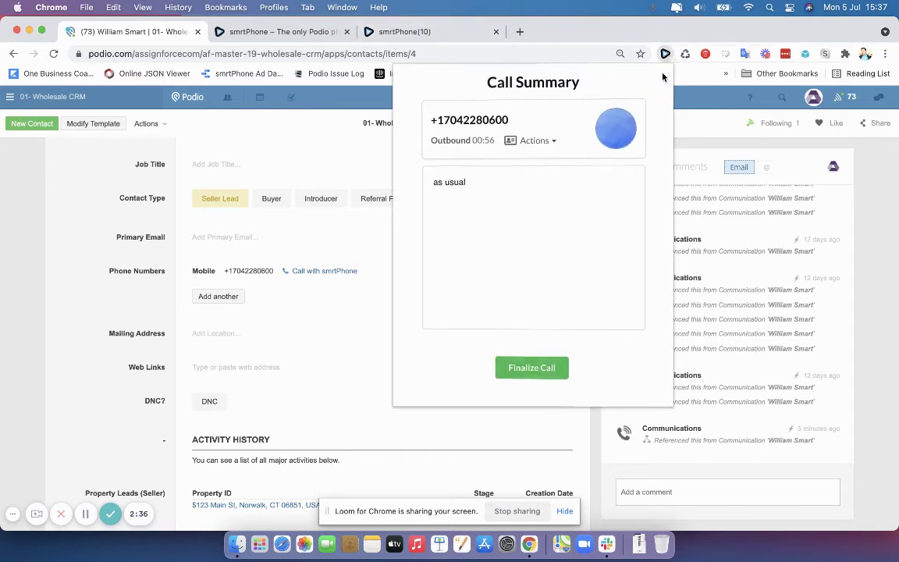
click(525, 366)
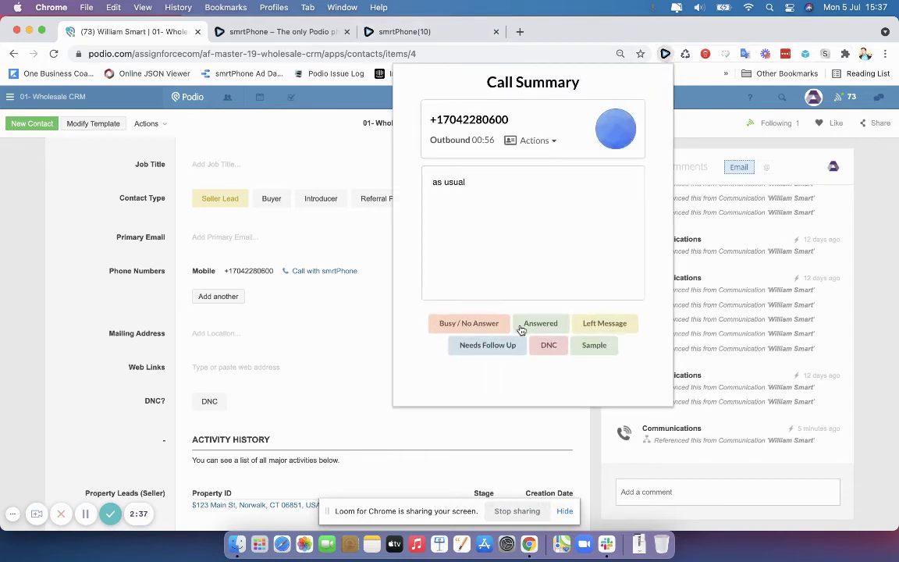
click(535, 326)
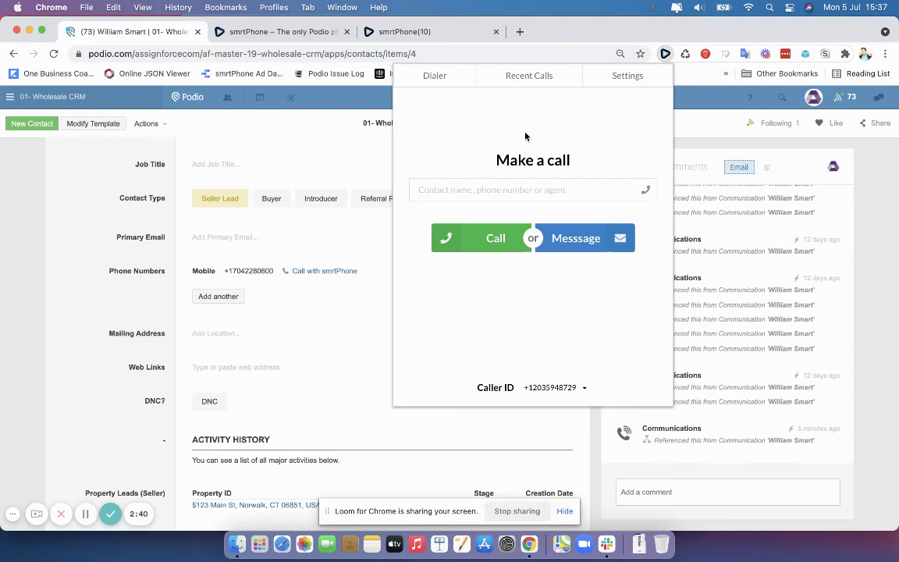
Review the smrtPhone extension's recent calls list and return to the contact page
click(526, 76)
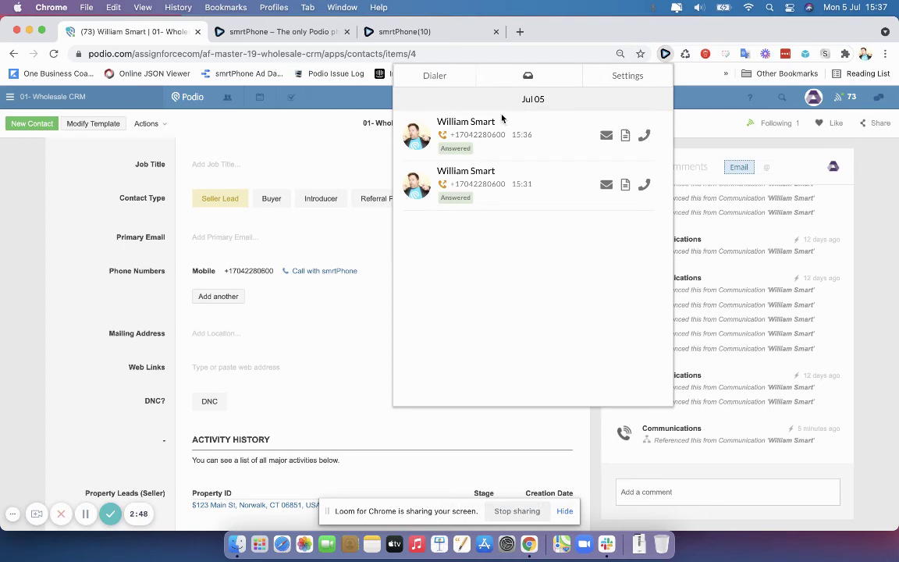
click(128, 197)
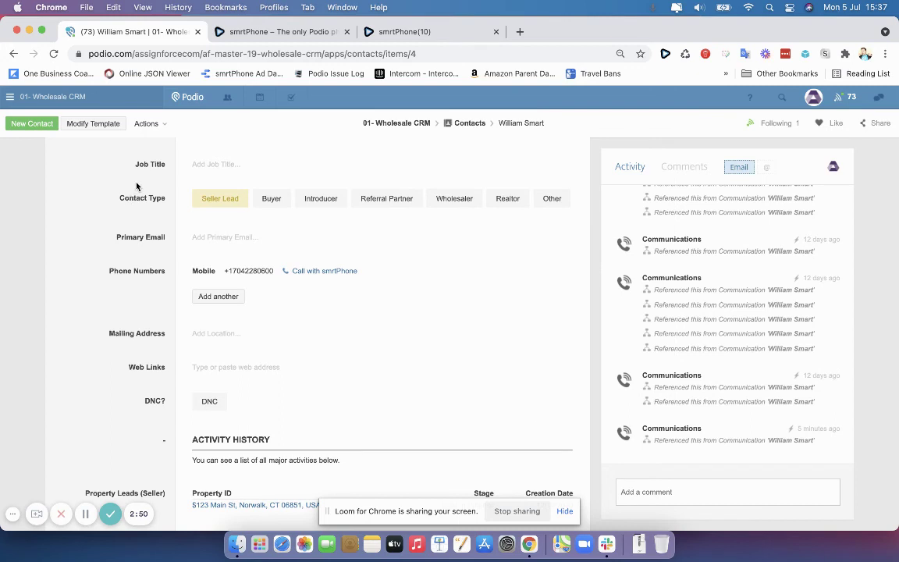
Change the extension's Click to Call setting from Chrome to the phone option and refresh the contact page
click(664, 54)
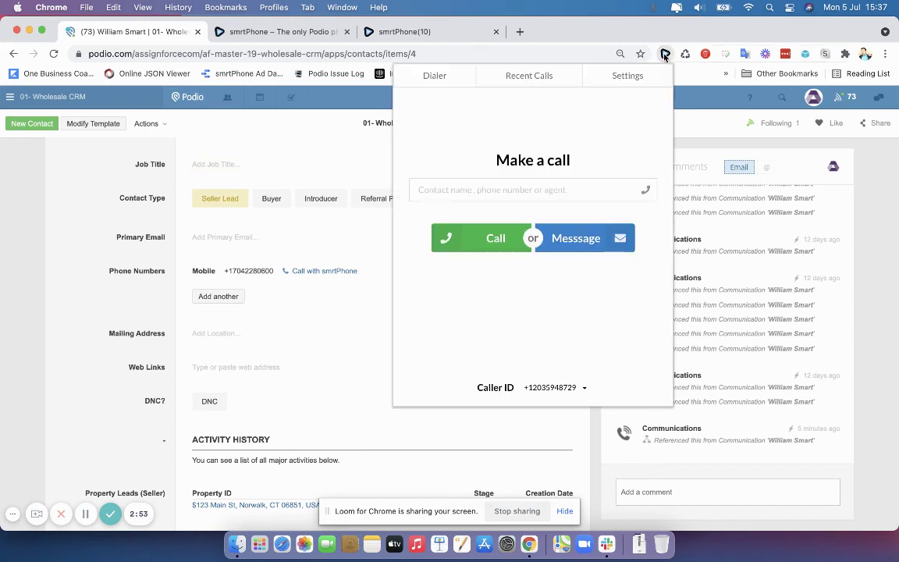
click(623, 78)
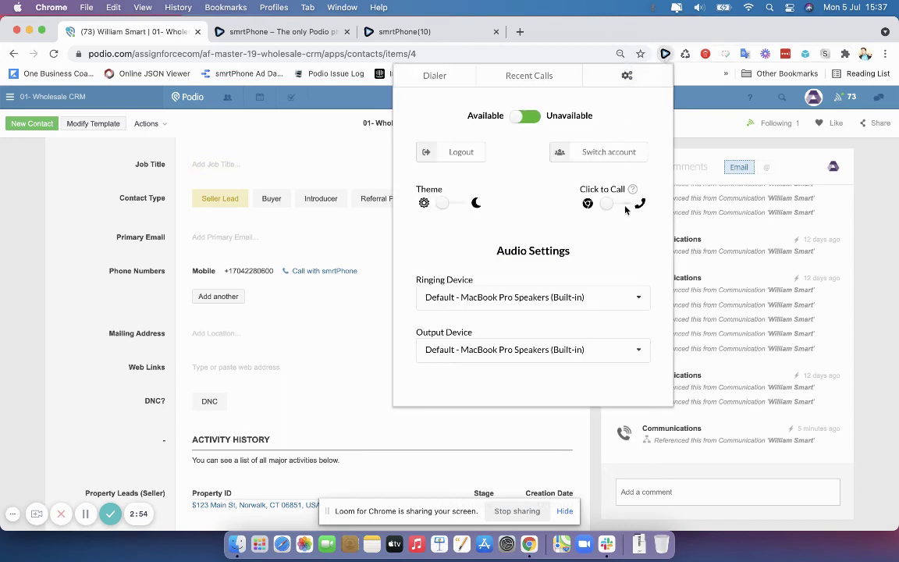
click(615, 203)
click(105, 231)
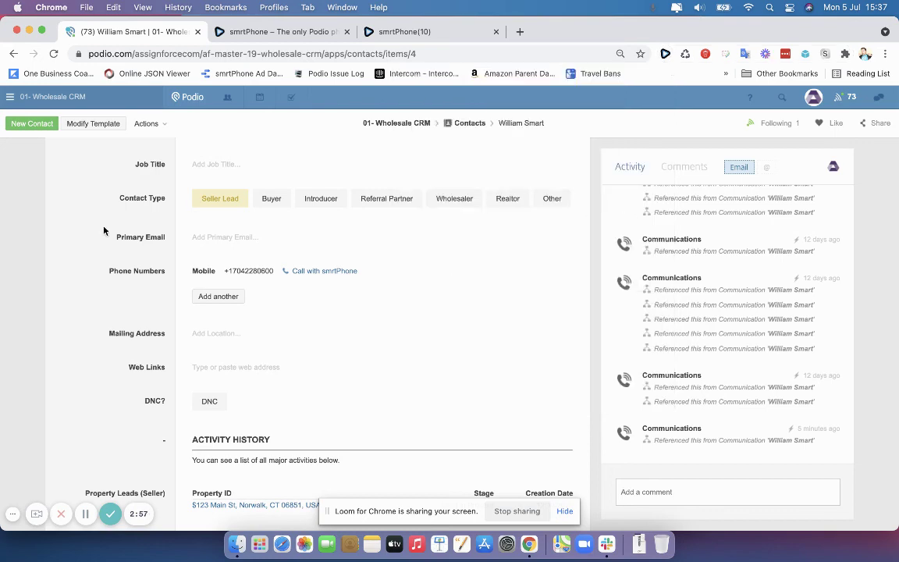
key(super+r)
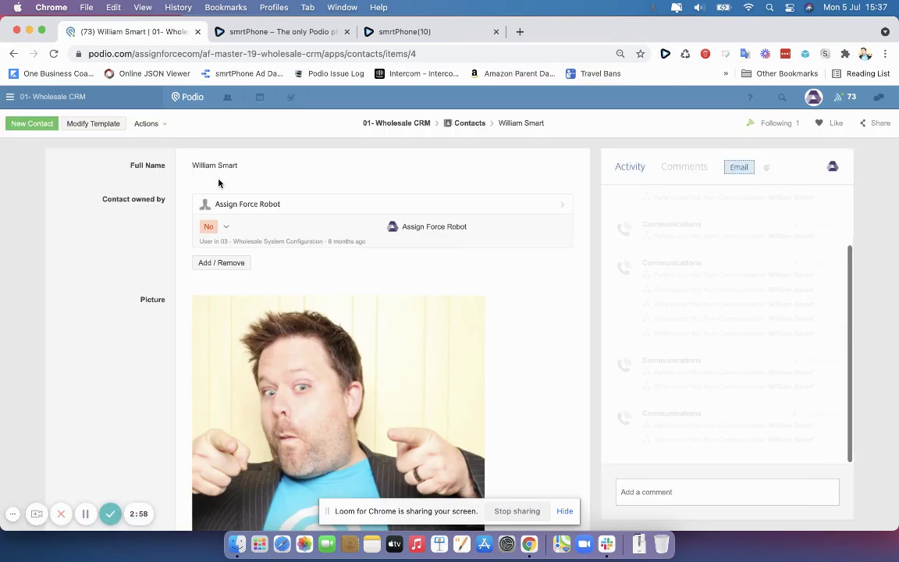
Call the contact's mobile number with smrtPhone through the web phone dashboard
scroll(226, 231, down, 10)
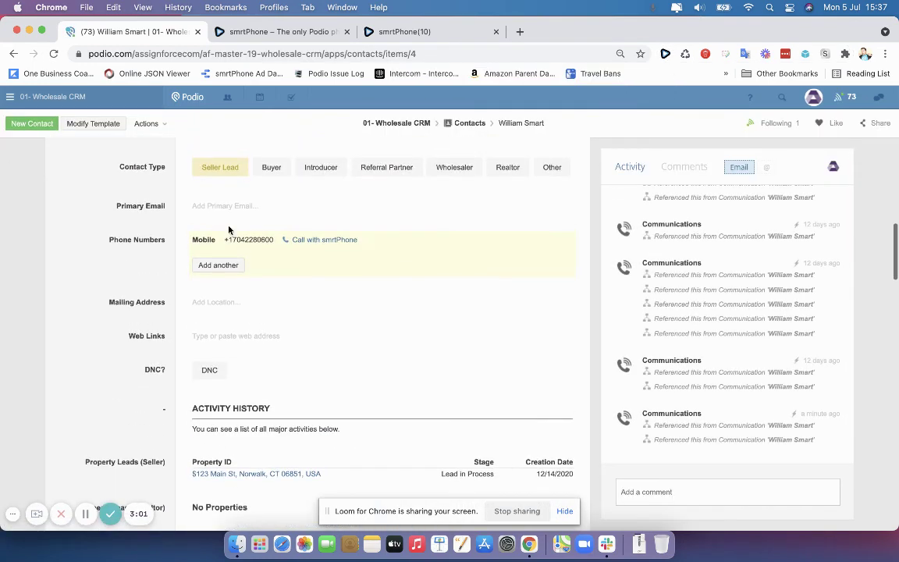
click(345, 240)
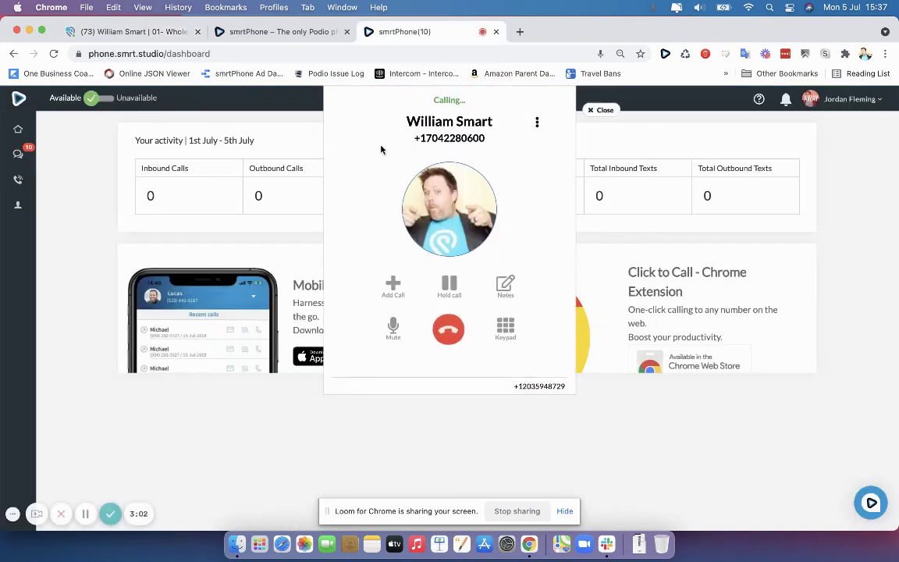